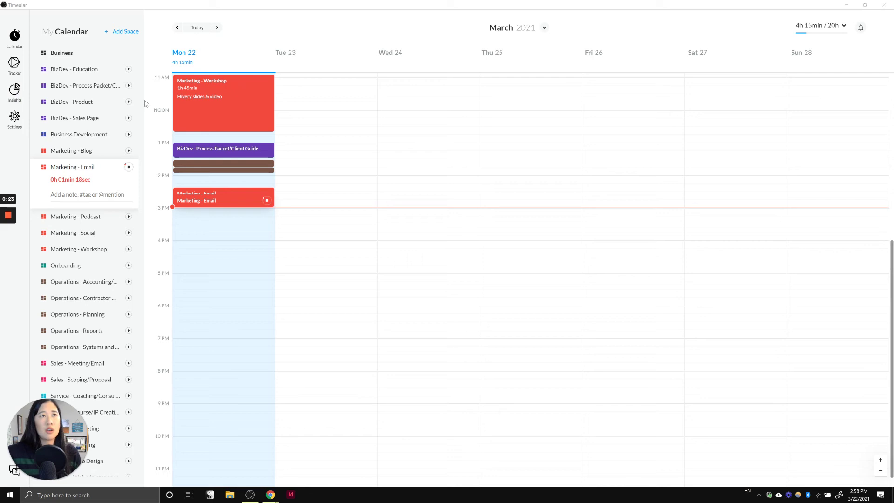
Create a new space named "Sample Space" in the calendar.
left_click_drag(142, 106, 142, 232)
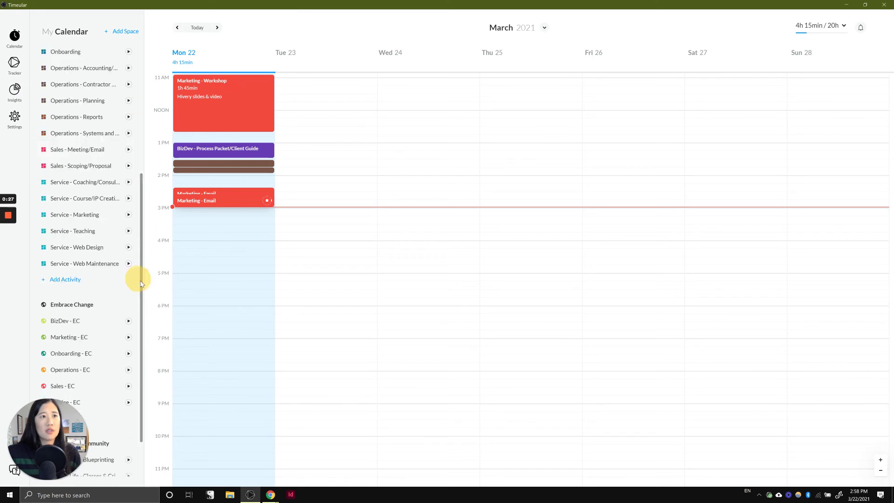
scroll(139, 289, "down", 1)
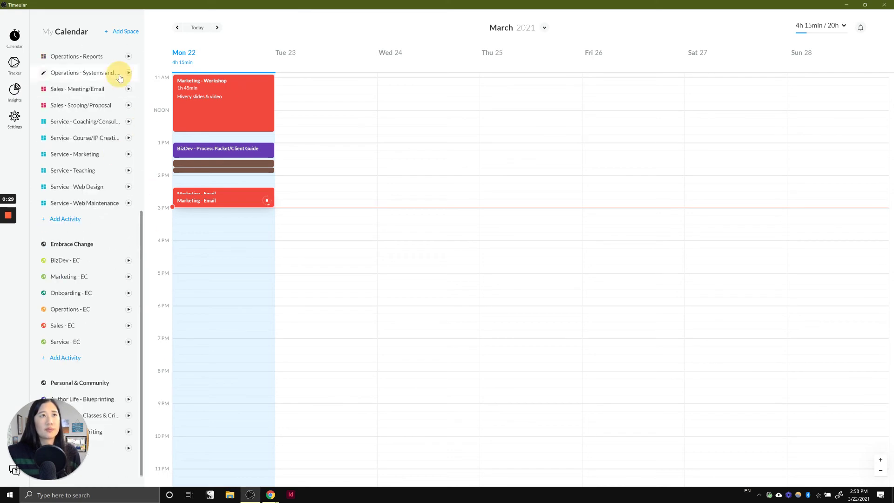
left_click(126, 31)
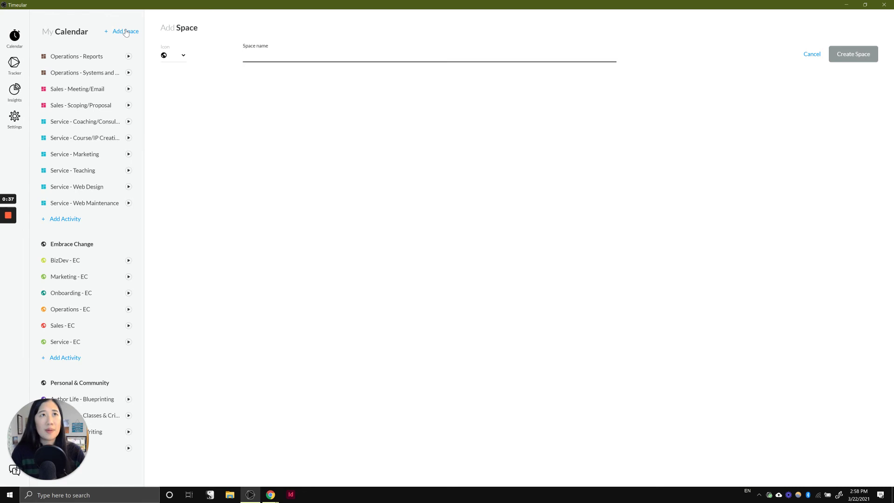
type("Sample Sp")
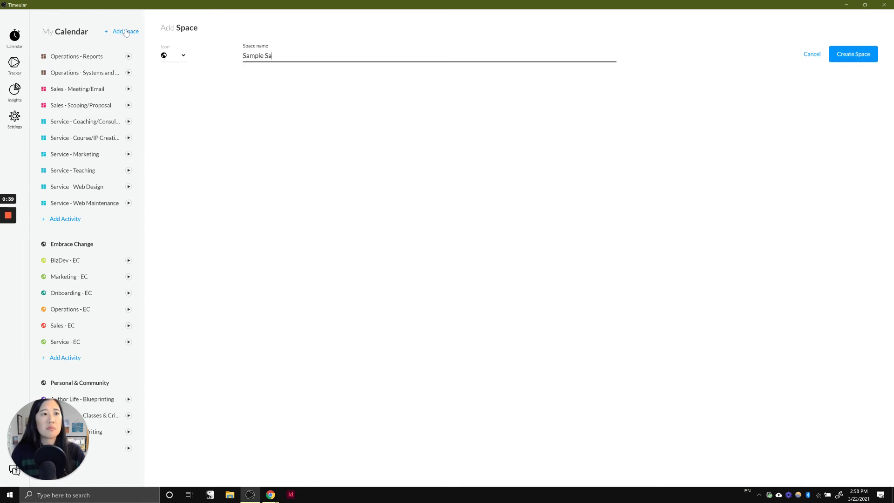
type("ace")
key("Return")
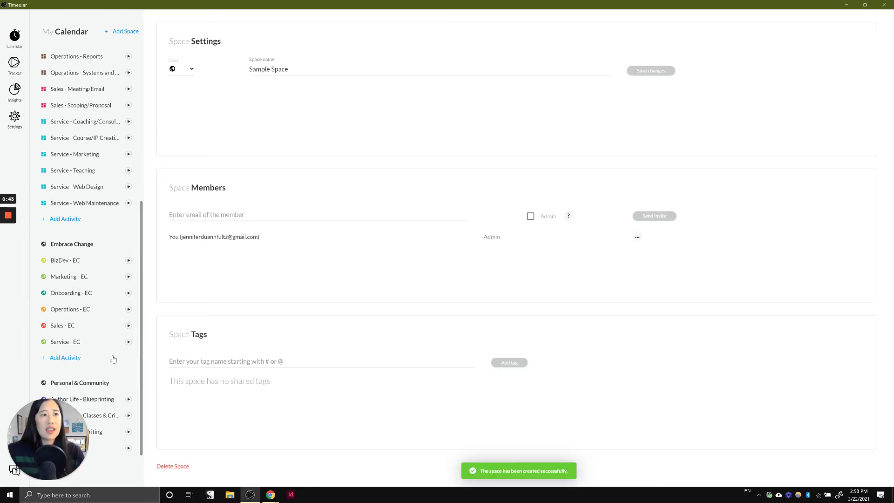
Add an activity named "Service - Logo Design" to Sample Space, keeping the preselected colour.
left_click_drag(143, 368, 143, 393)
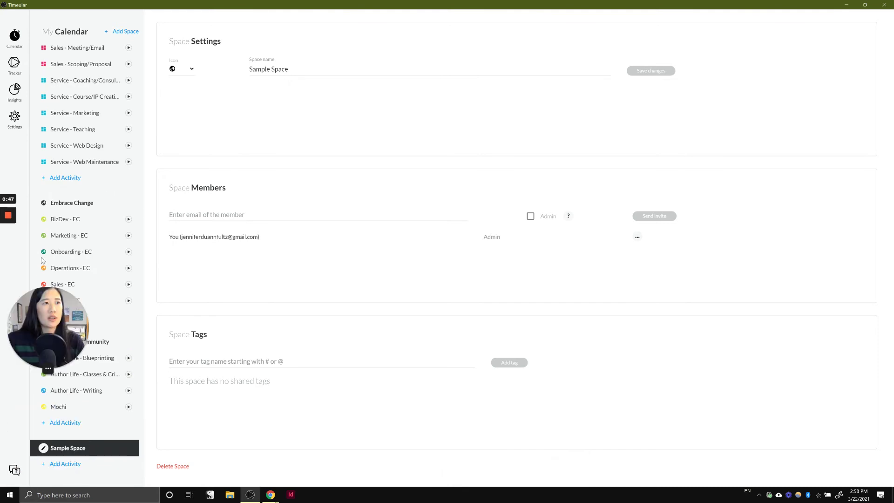
left_click(64, 466)
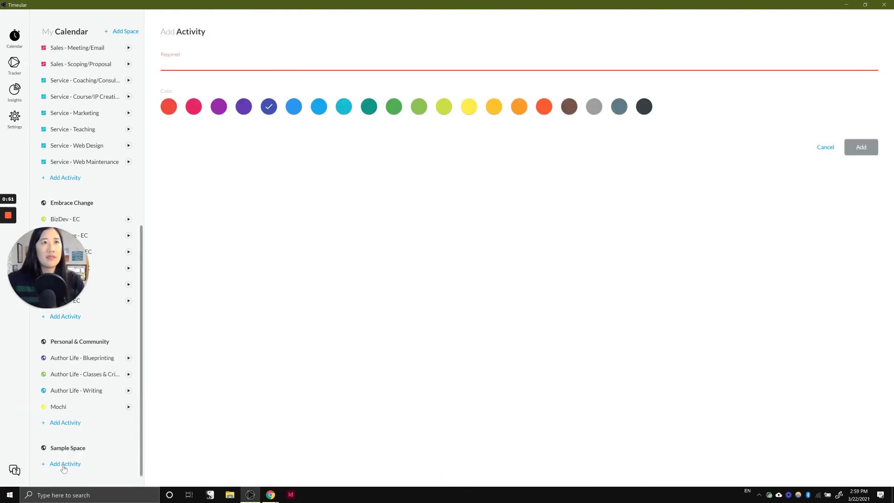
type("Service -")
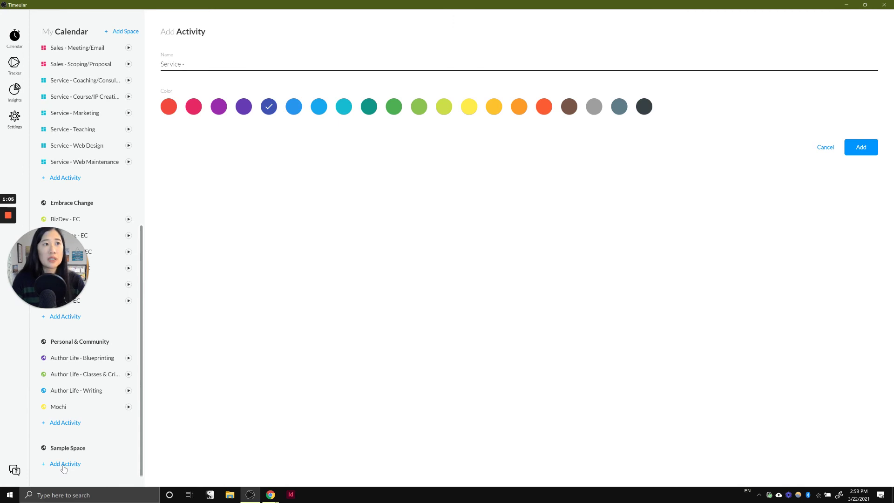
type("Logo Design")
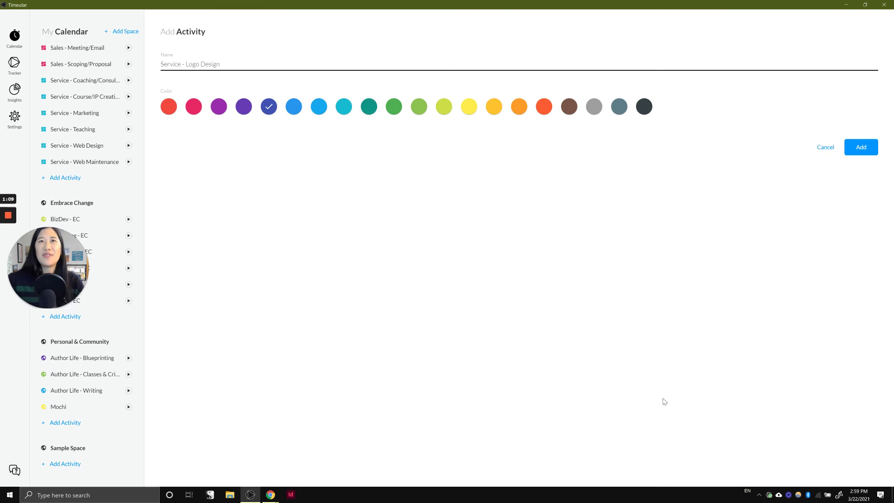
left_click(860, 149)
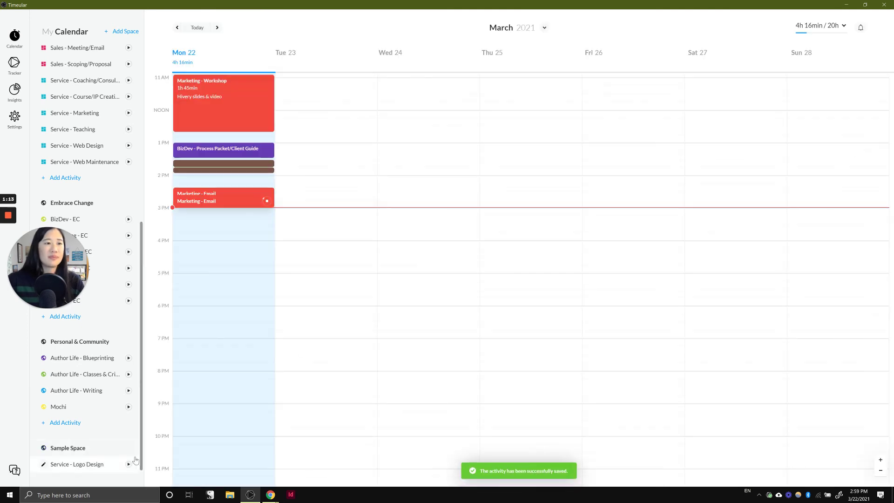
Add an activity named "Service - Social Branded Images" to Sample Space.
scroll(140, 485, "down", 1)
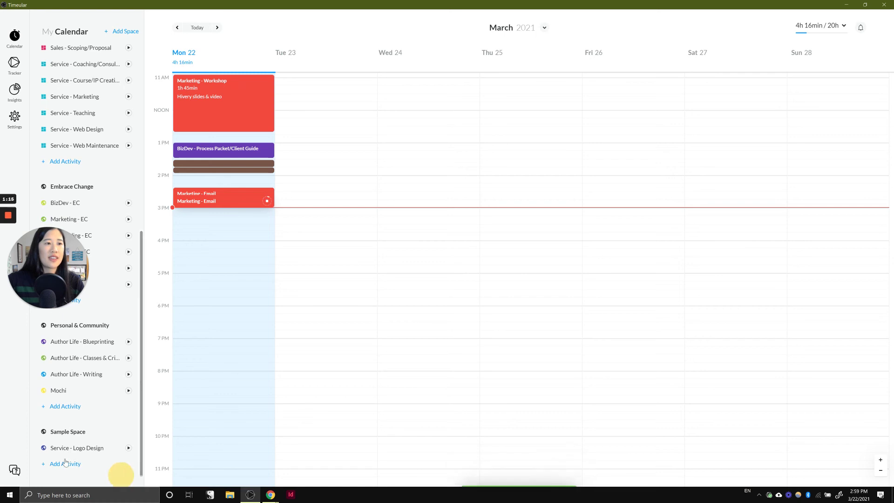
left_click(65, 464)
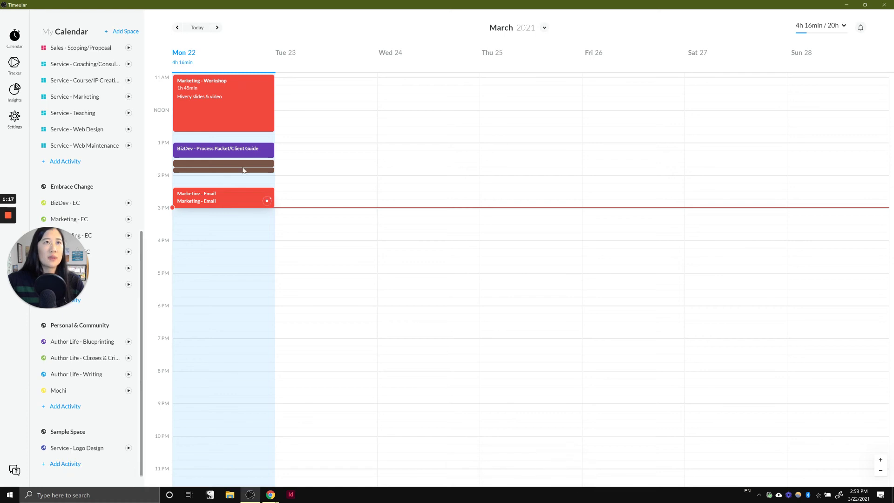
type("Service - Social Branded Images")
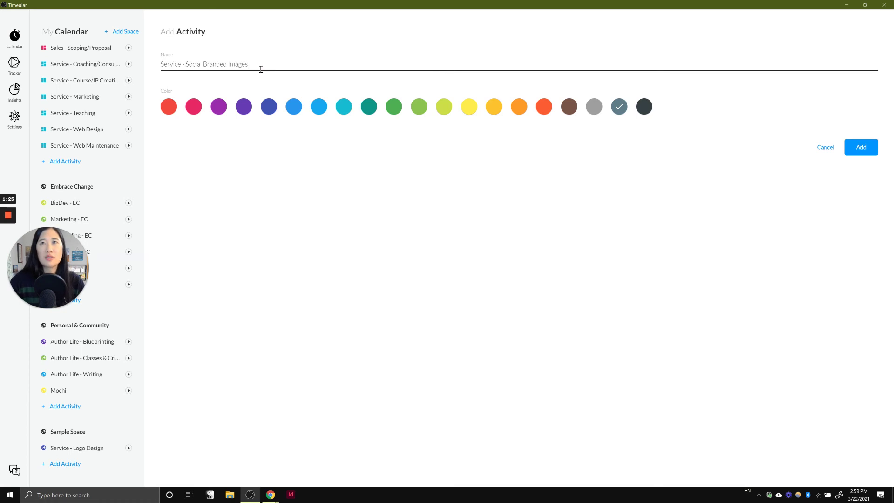
left_click(871, 150)
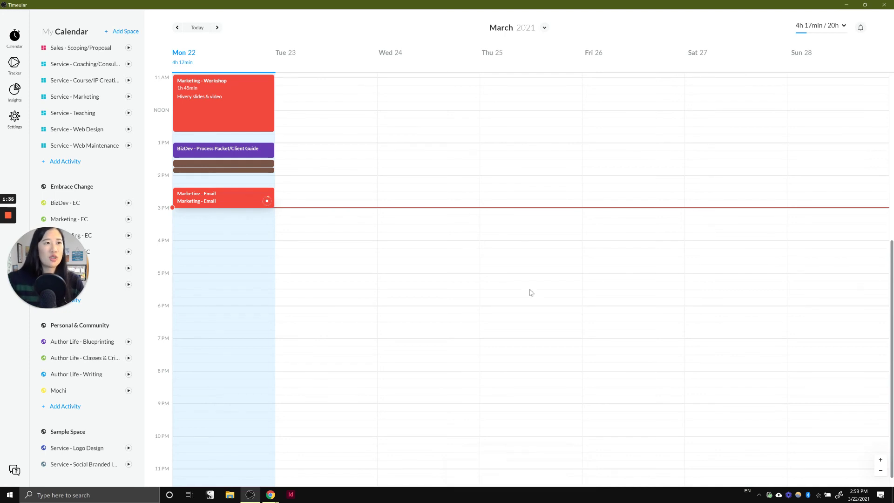
Change the colour of the Service - Social Branded Images activity to the same indigo as Service - Logo Design.
left_click(44, 465)
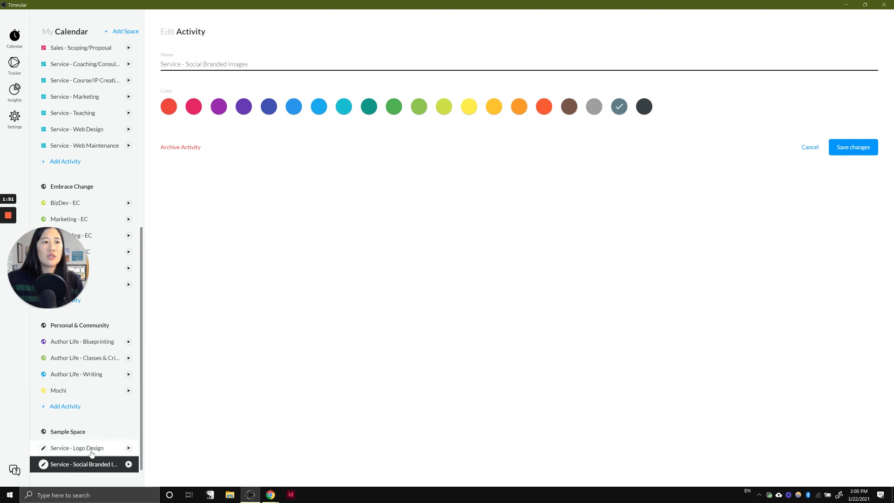
left_click(269, 108)
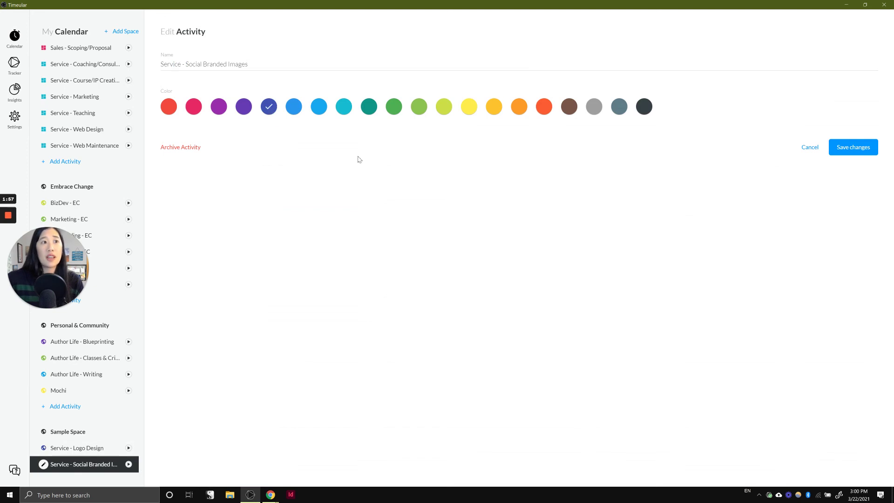
left_click(854, 149)
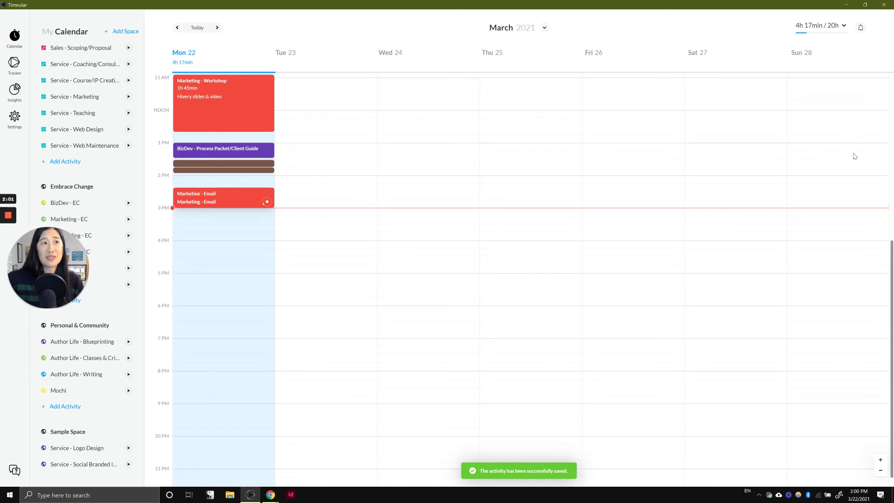
left_click(43, 464)
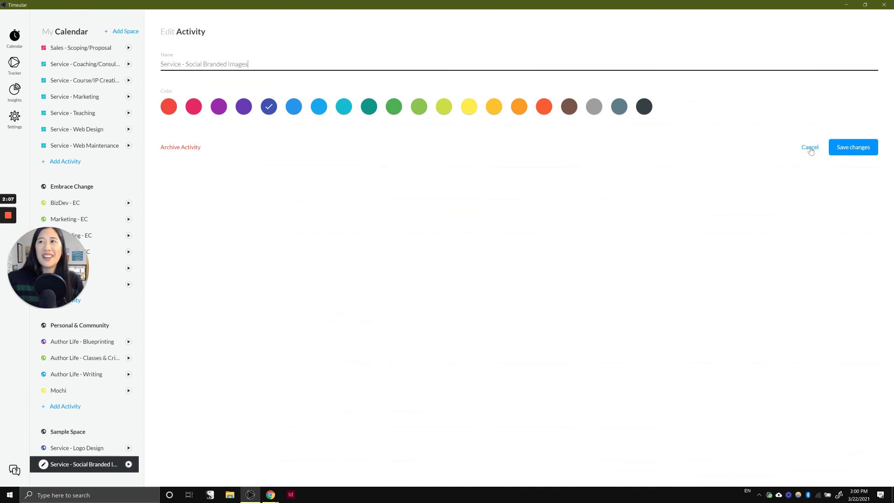
left_click(811, 148)
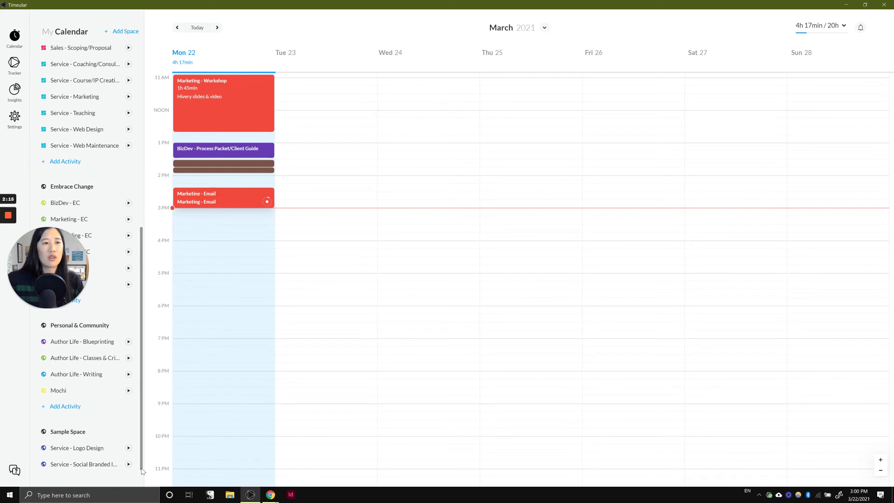
Add an activity named "Marketing" to Sample Space, keeping the preselected colour.
left_click(142, 474)
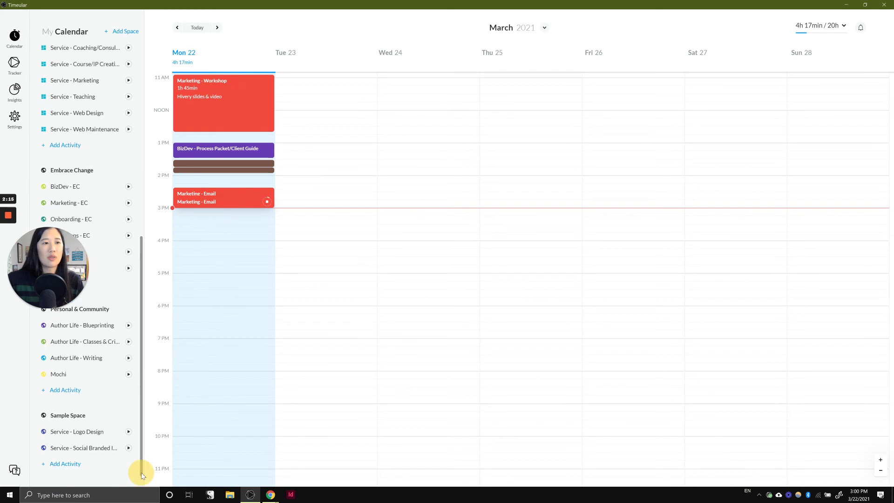
left_click(74, 467)
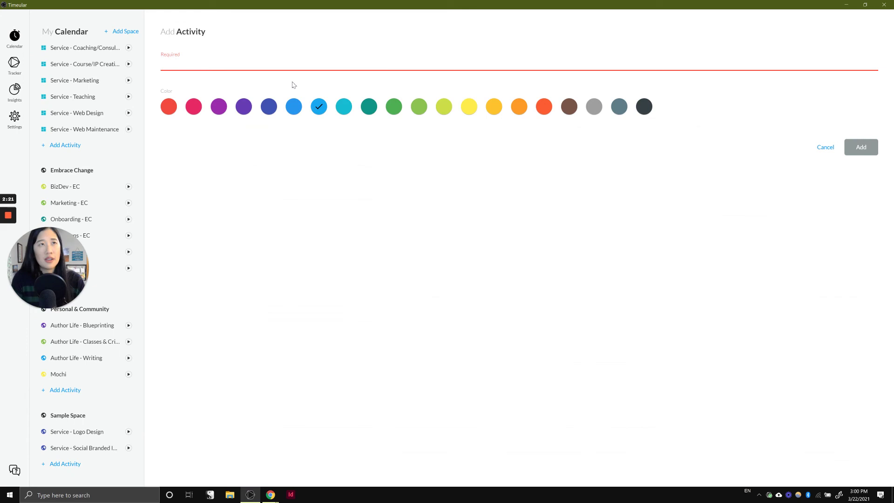
type("Marketing")
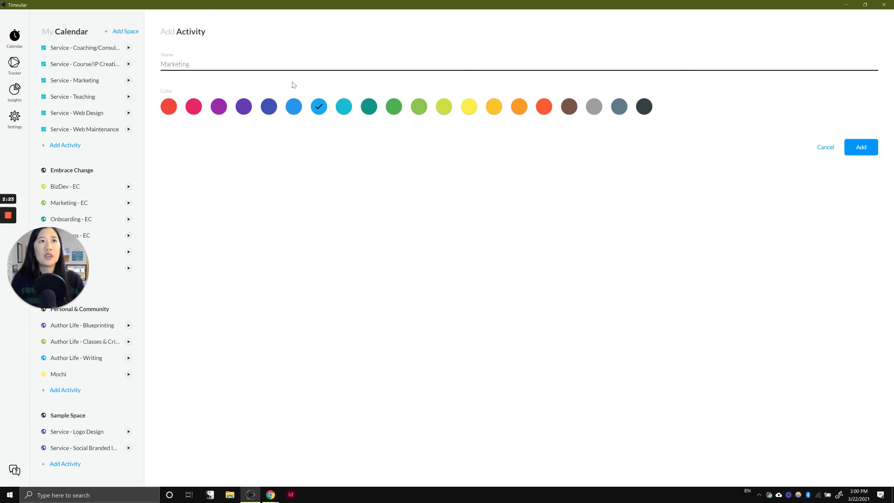
key("Return")
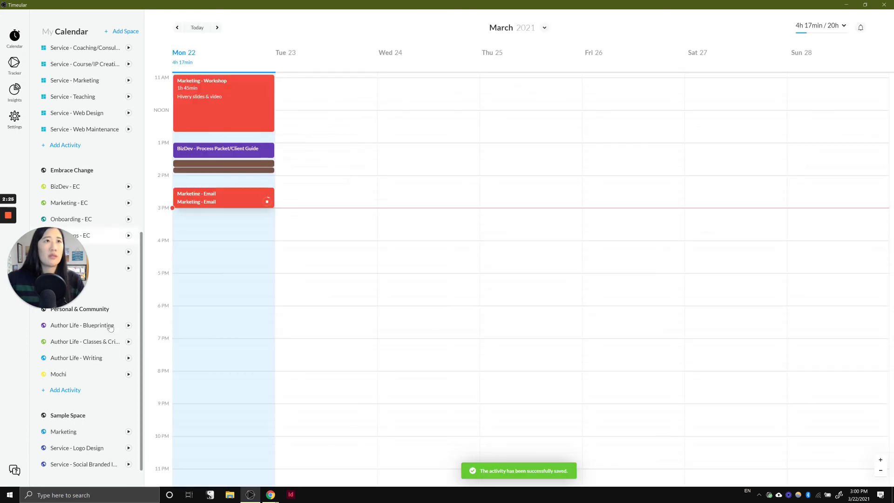
Add an activity named "Sales" to Sample Space.
scroll(135, 405, "down", 1)
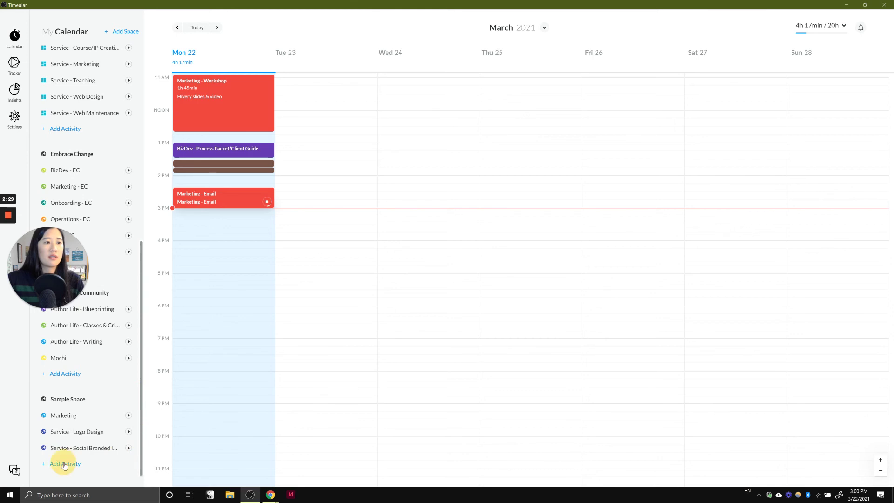
type("Sales")
key("Return")
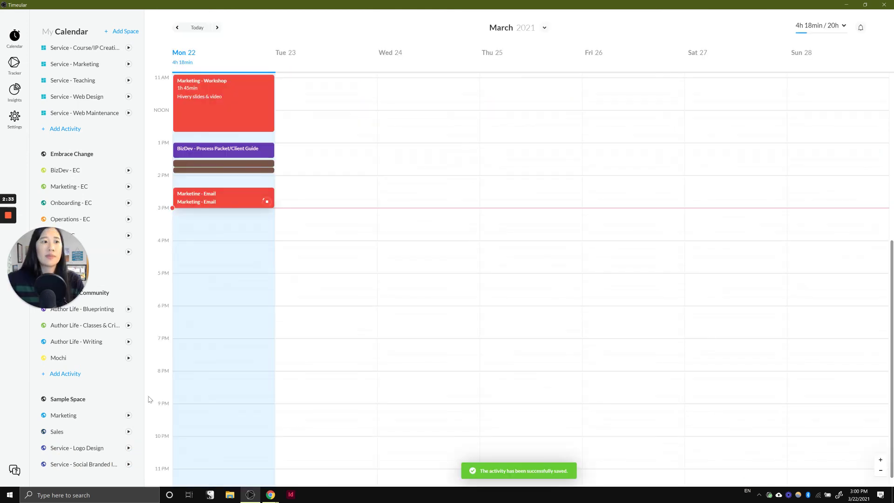
Add an activity named "Operations" to Sample Space, keeping the preselected colour.
scroll(140, 433, "down", 1)
left_click(64, 465)
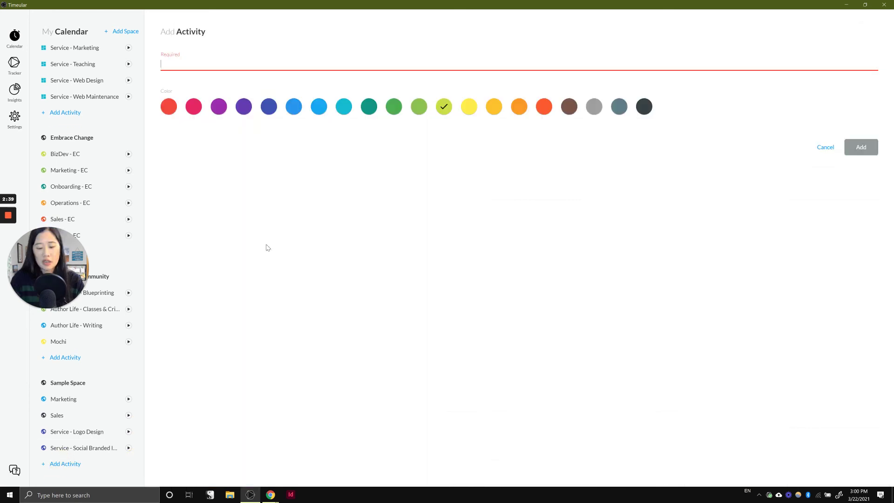
type("Operatoins")
key("BackSpace")
key("BackSpace")
type("ions")
key("Return")
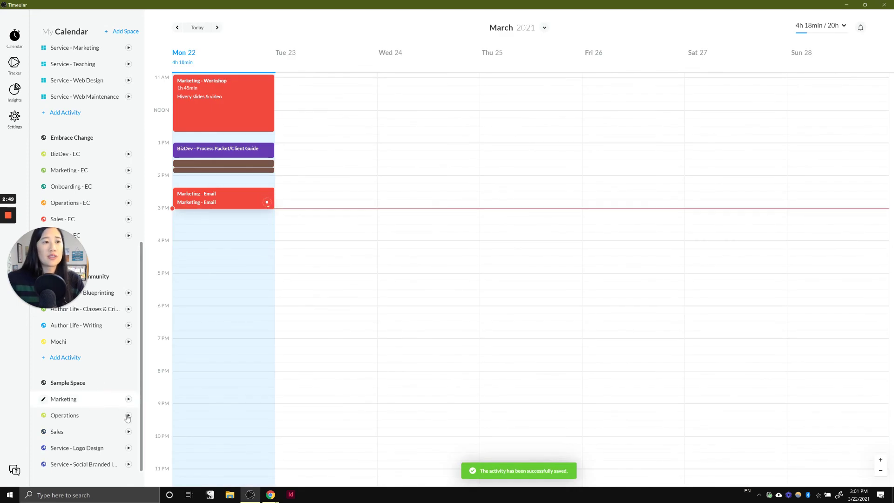
left_click(130, 401)
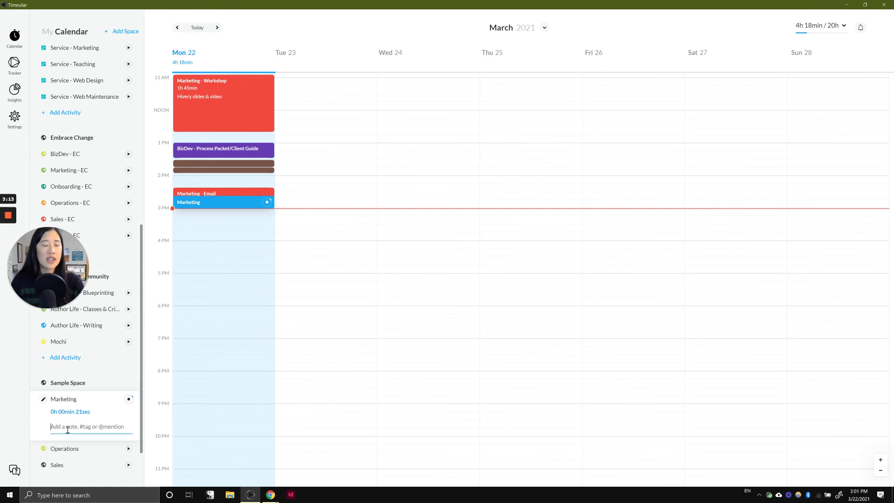
type("@clientname")
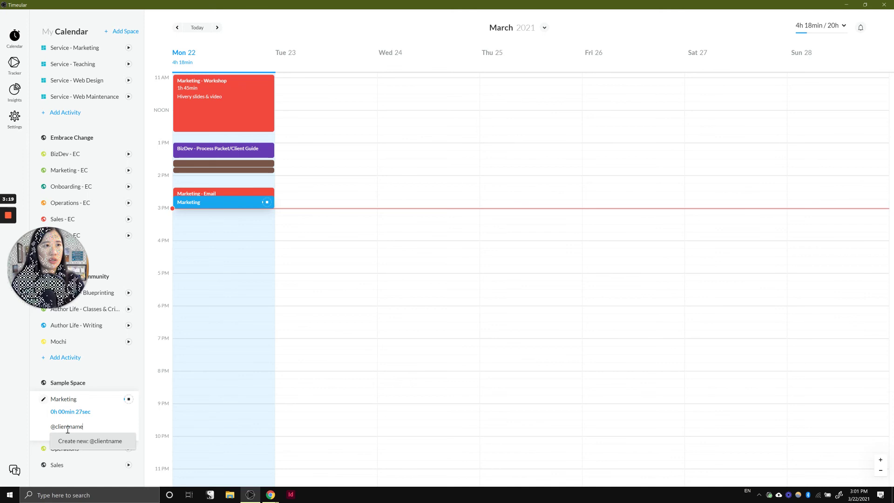
key("Return")
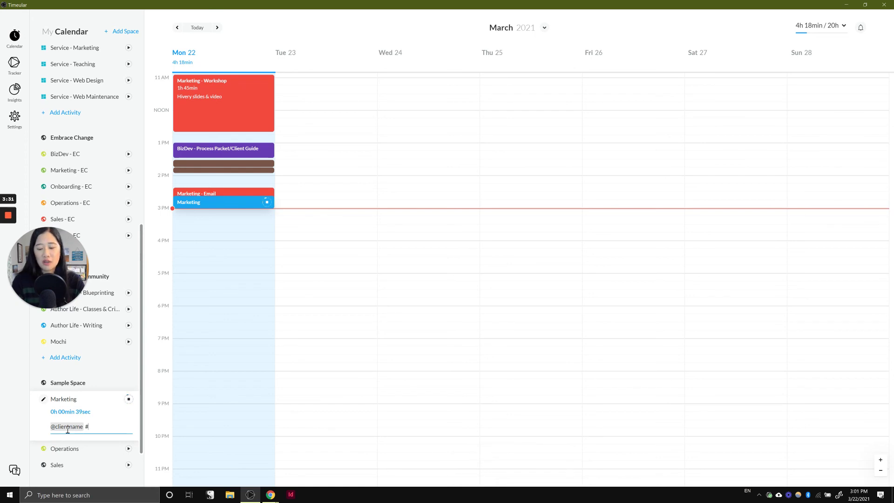
Create the tag #projectname after the mention in the Marketing note, and stop the activity's time tracking.
type("em")
type("ail market")
type("marketing")
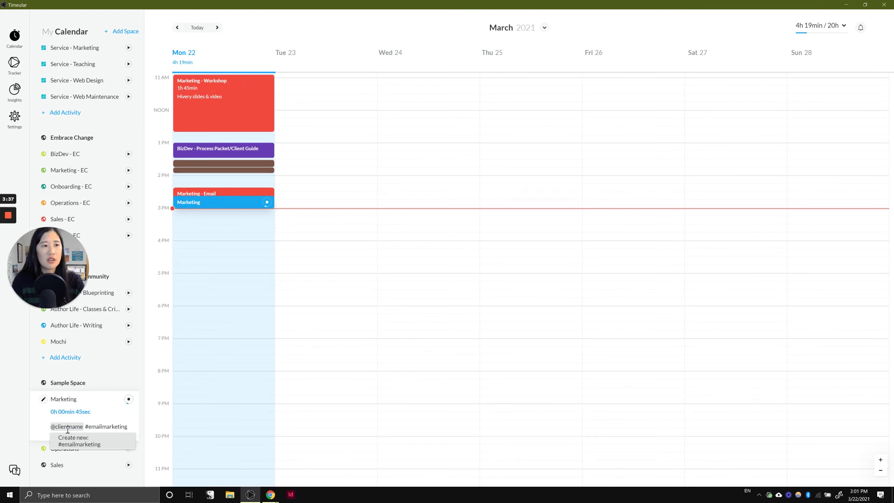
key("ctrl+shift+Left")
key("BackSpace")
type("projectname")
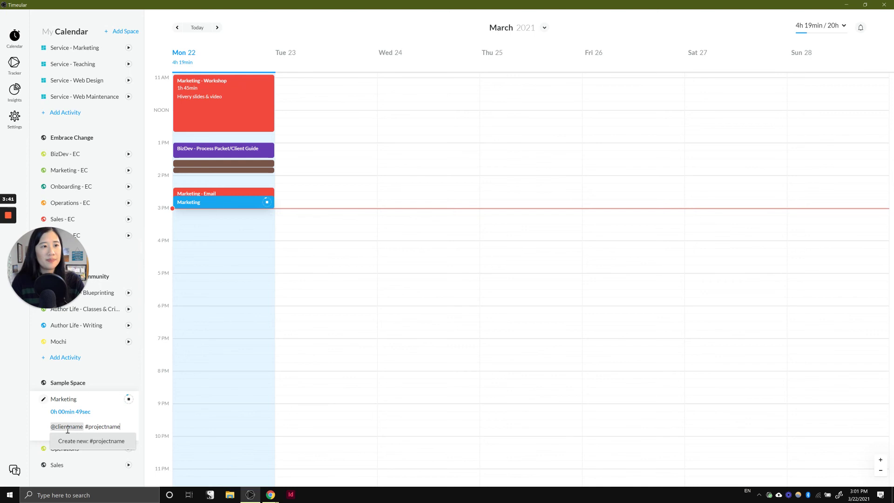
key("Return")
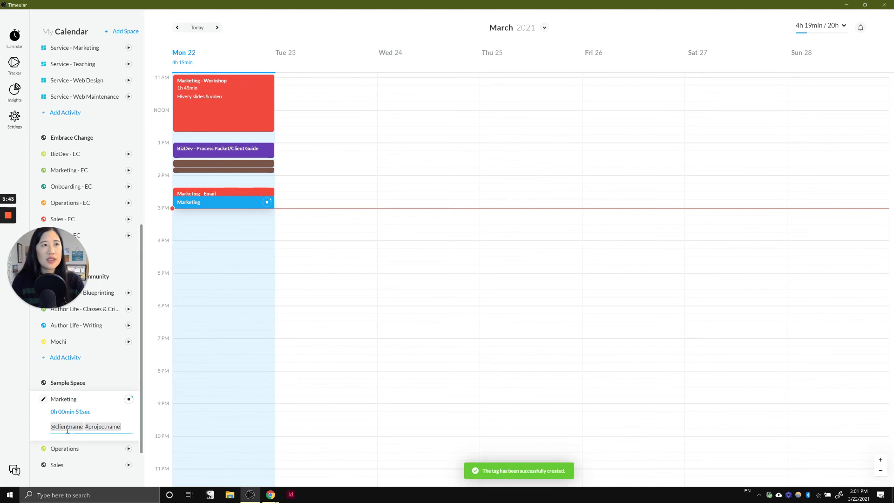
left_click(129, 401)
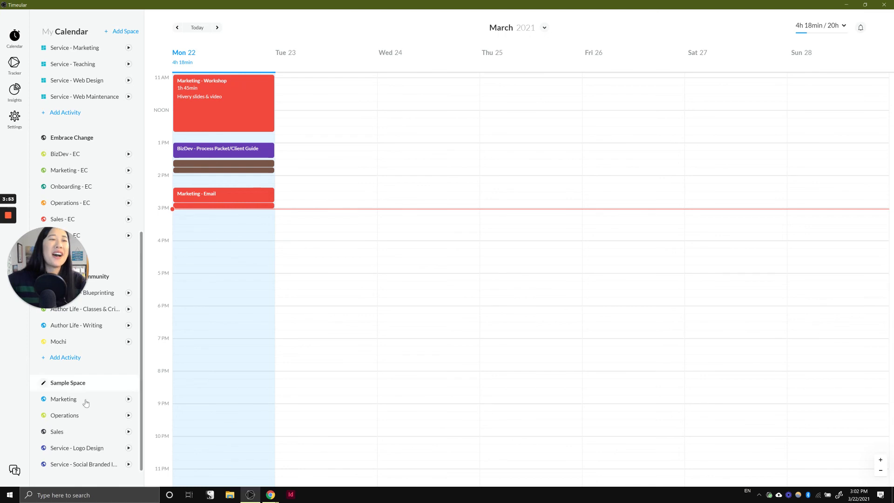
Try adding the tag #meeting to the note of Monday's Marketing - Workshop time entry.
left_click(251, 99)
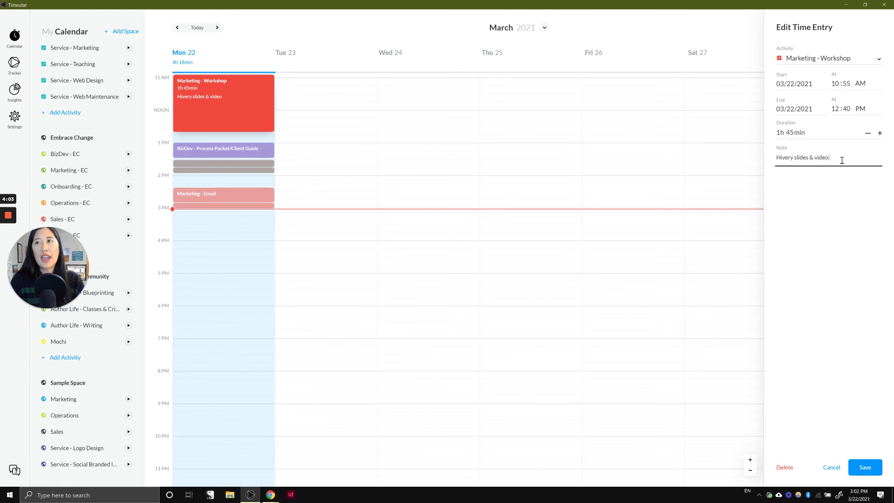
type("#meeting")
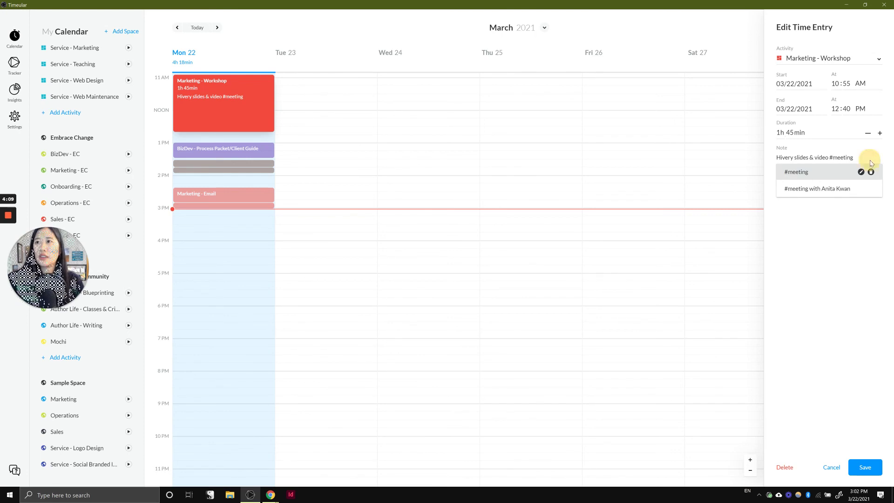
key("BackSpace")
key("BackSpace")
key("BackSpace")
key("BackSpace")
key("BackSpace")
key("BackSpace")
key("BackSpace")
key("BackSpace")
key("BackSpace")
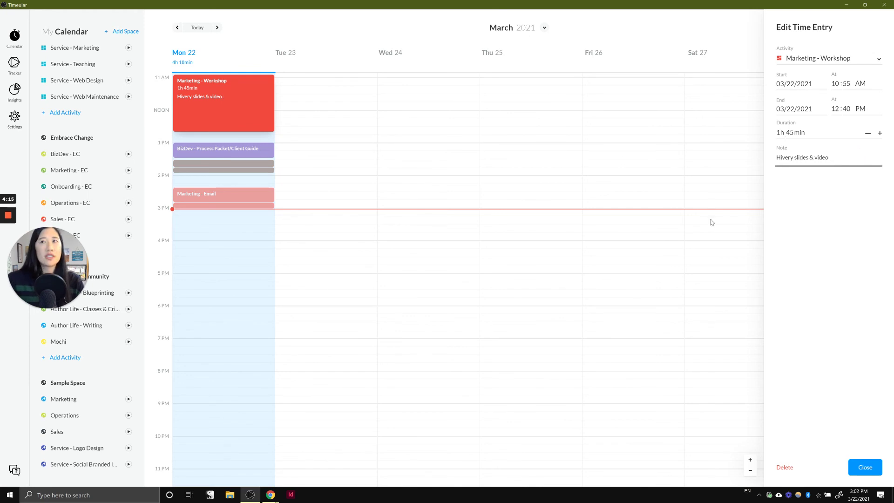
left_click(865, 467)
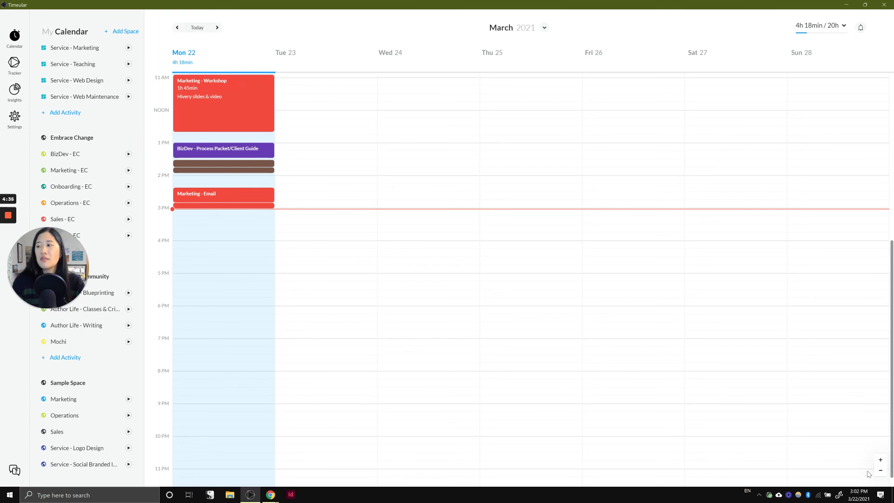
left_click(199, 28)
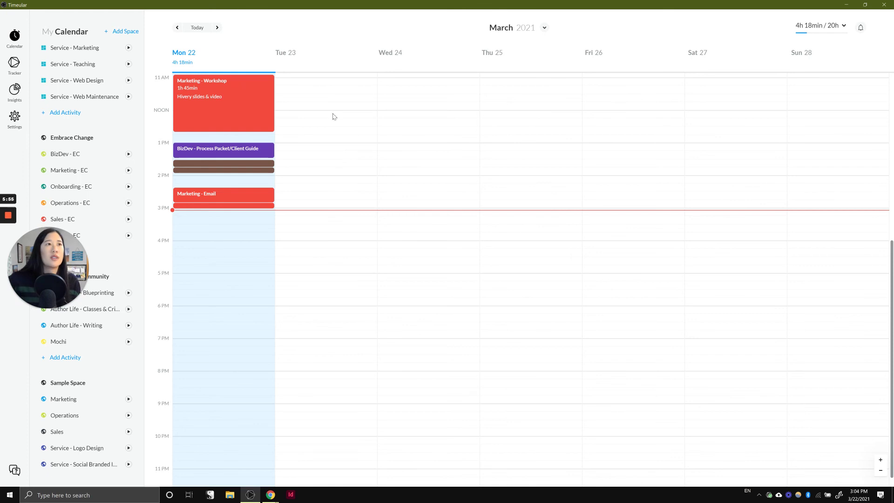
Clear the existing filters in Insights and set the reporting period to This Quarter.
left_click(15, 95)
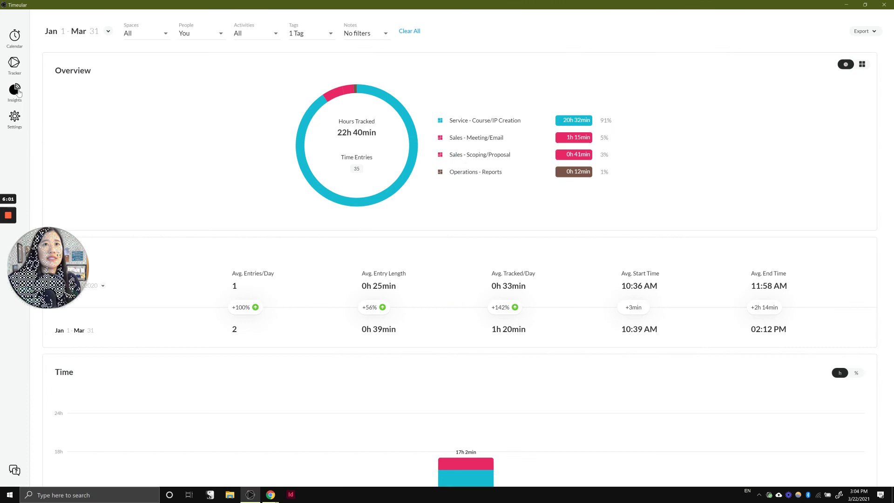
left_click(406, 32)
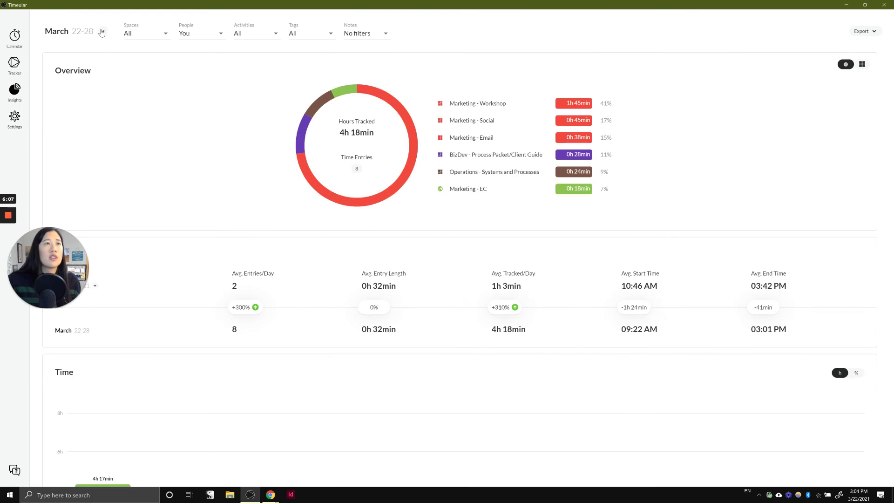
left_click(102, 32)
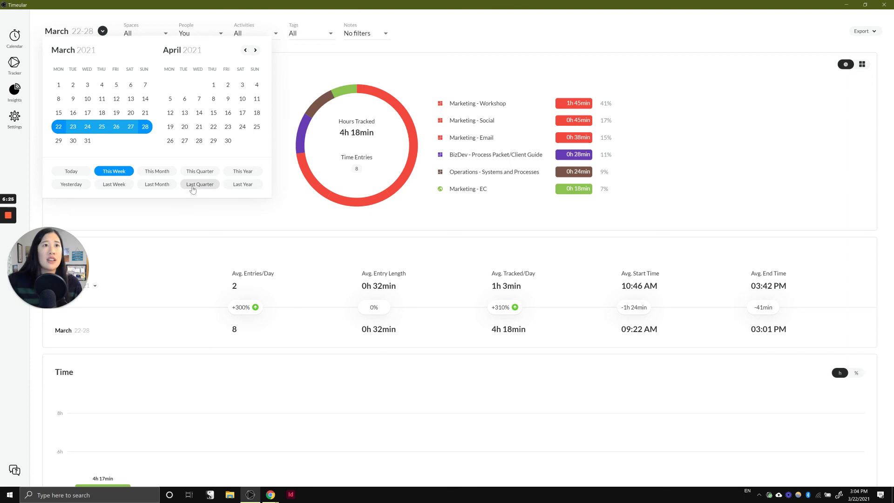
left_click(201, 173)
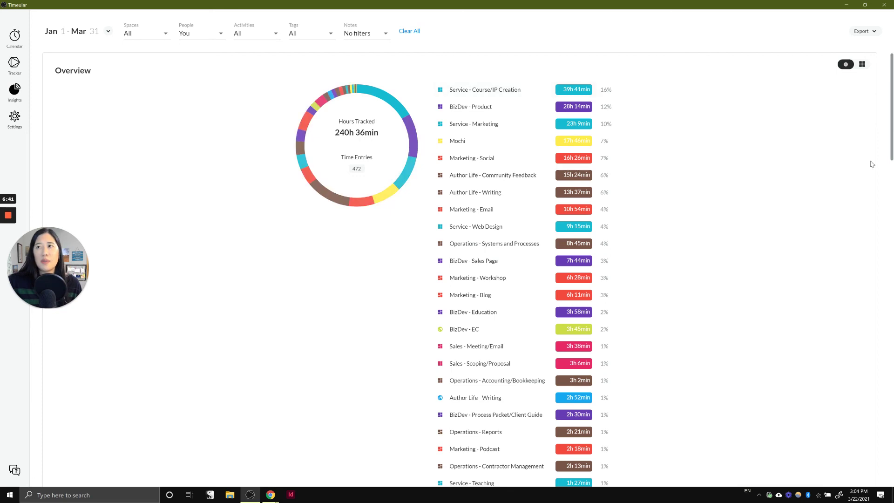
Examine the quarter's activity overview, trends, monthly time chart and time per tag in Insights.
left_click_drag(891, 144, 357, 296)
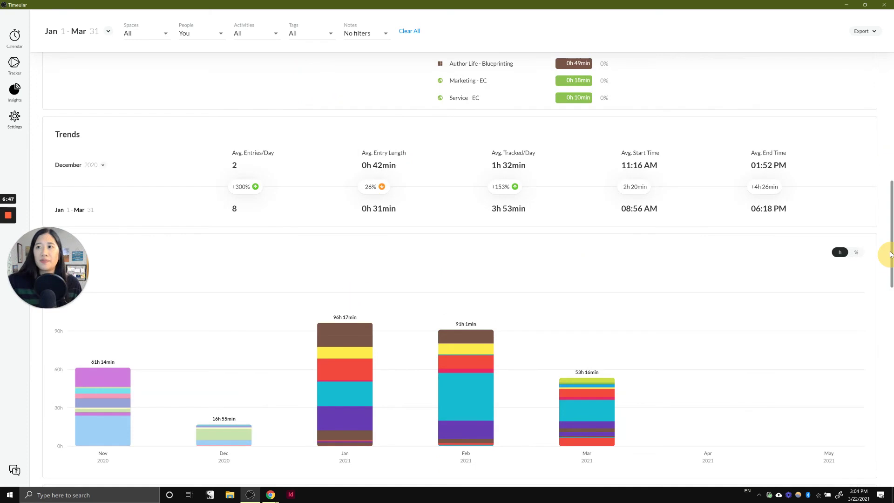
left_click_drag(892, 255, 891, 263)
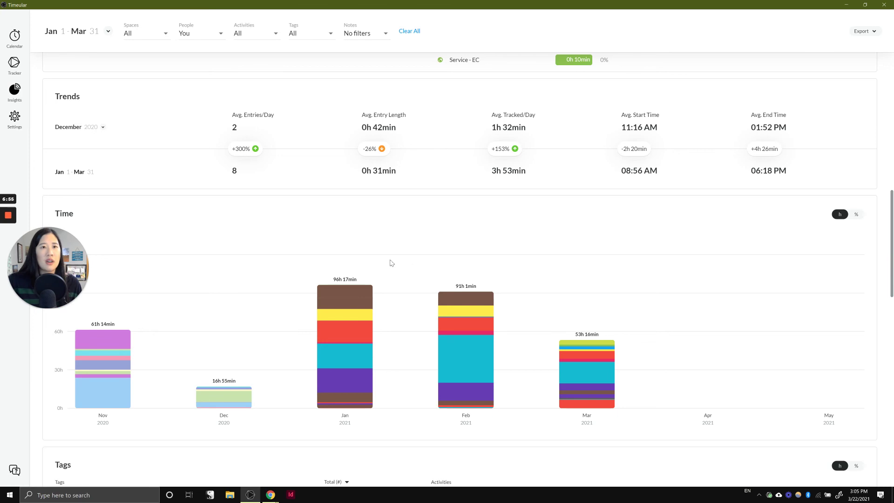
mouse_move(356, 295)
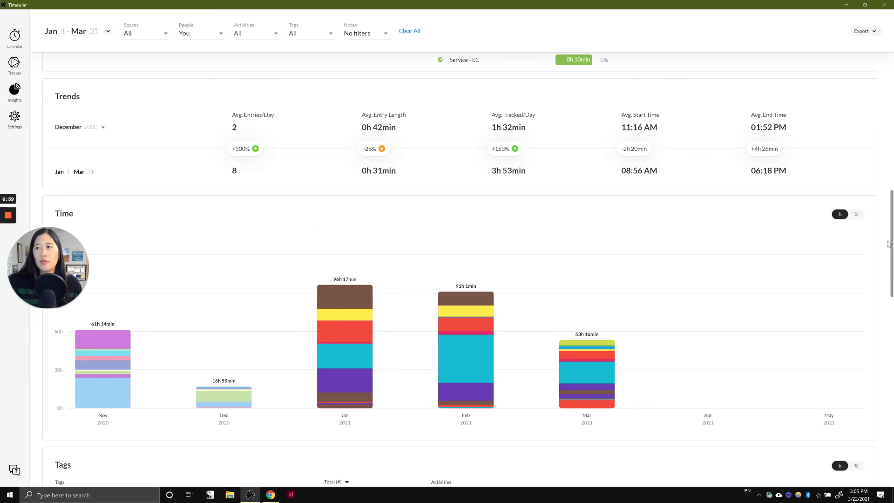
left_click_drag(892, 250, 893, 339)
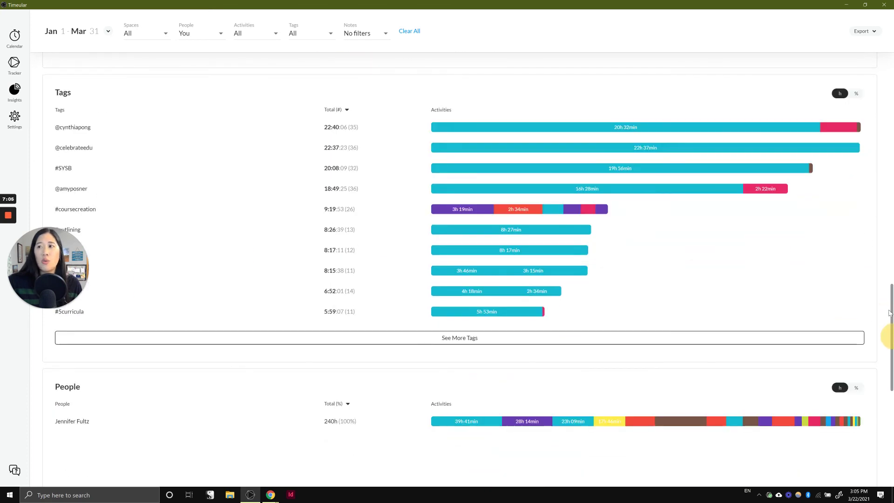
left_click_drag(890, 312, 891, 32)
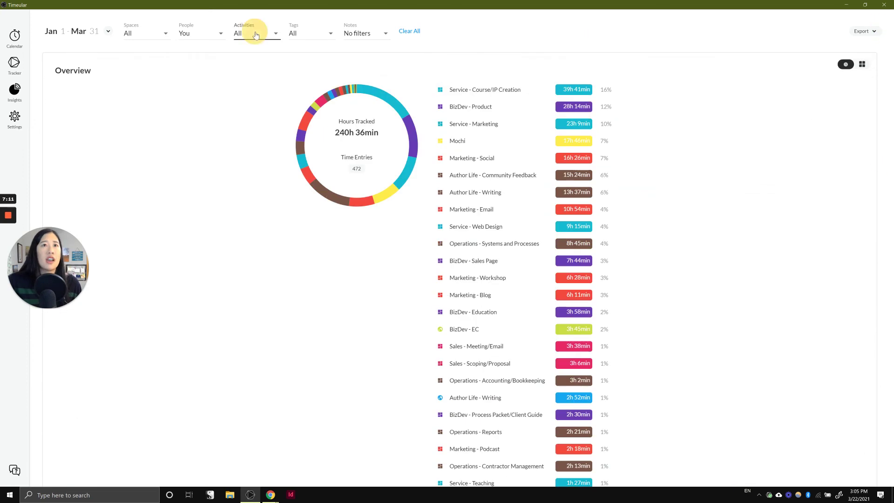
Filter the quarter's insights to only the Service - Course/IP Creation activity.
left_click(256, 35)
left_click(356, 56)
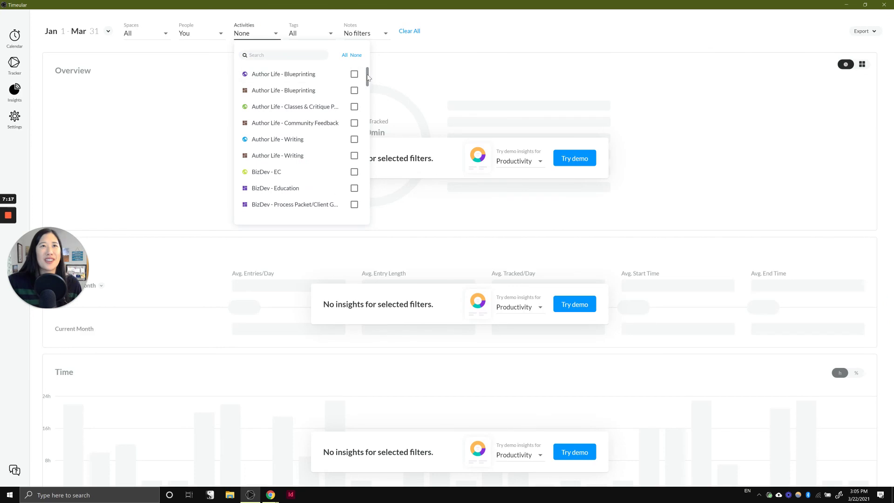
left_click_drag(367, 77, 368, 207)
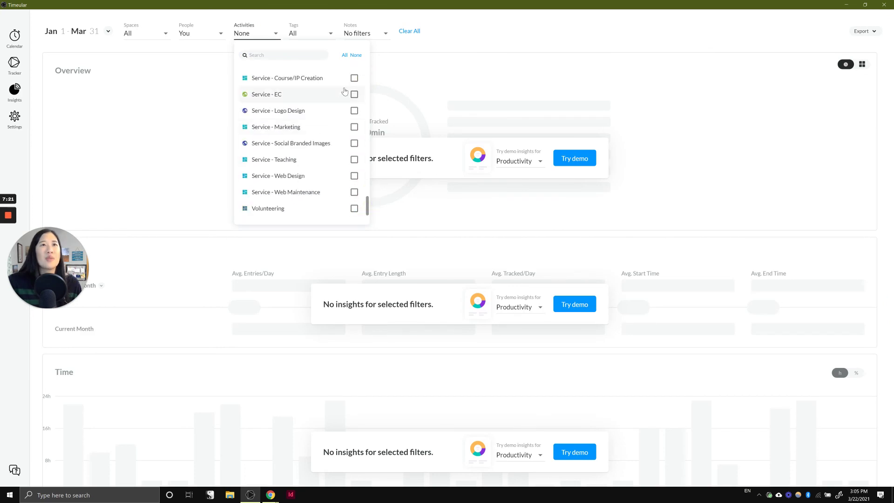
left_click(354, 79)
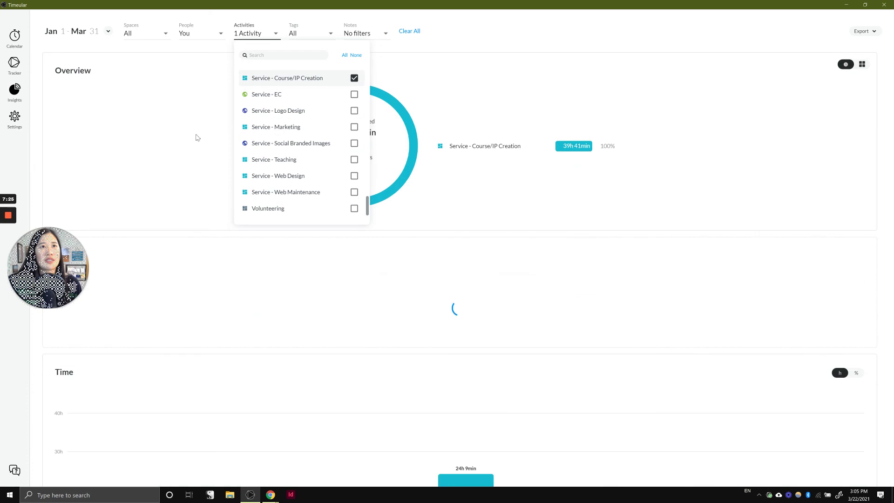
left_click(192, 135)
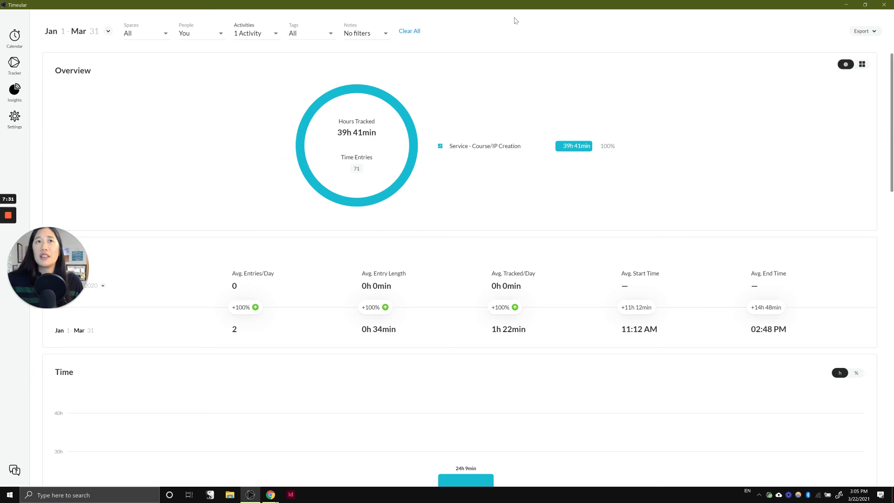
Restrict the Course/IP Creation insights to only the tag #5curricula.
left_click(320, 37)
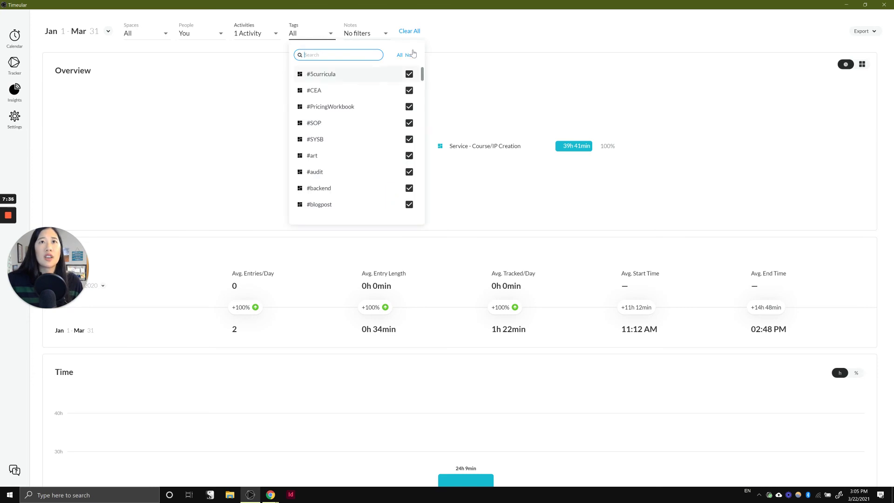
left_click(412, 56)
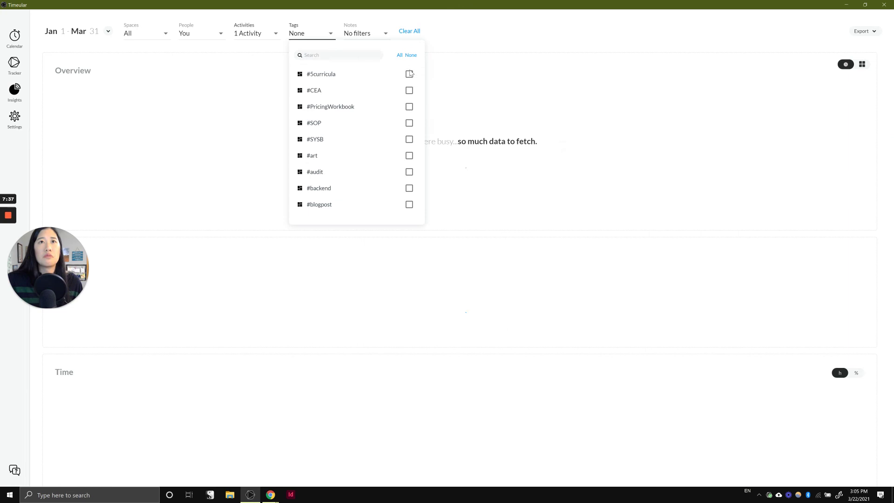
left_click(410, 75)
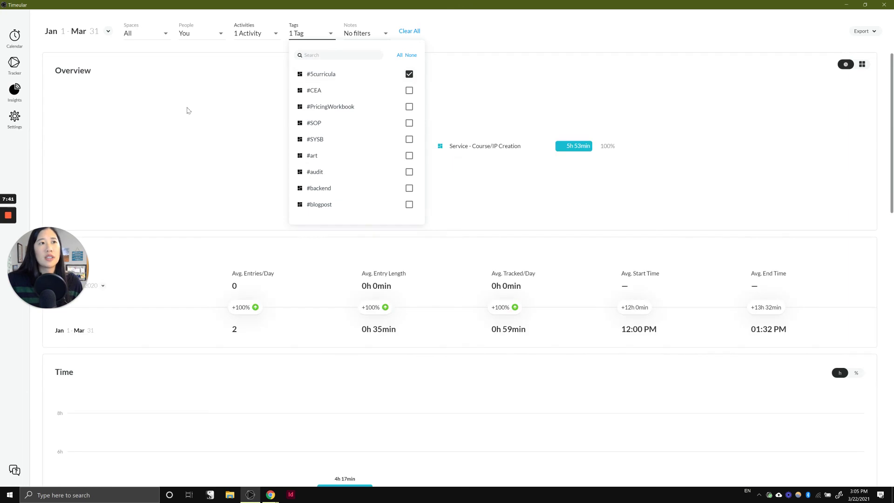
left_click(187, 111)
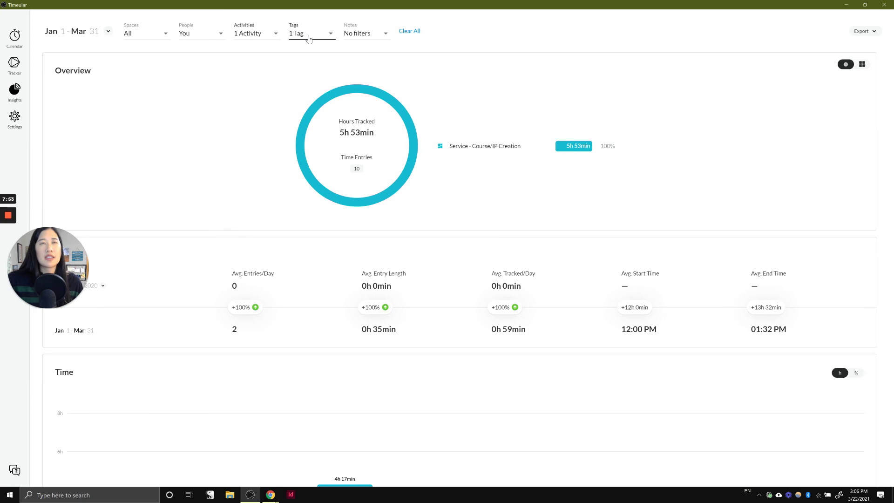
left_click(309, 38)
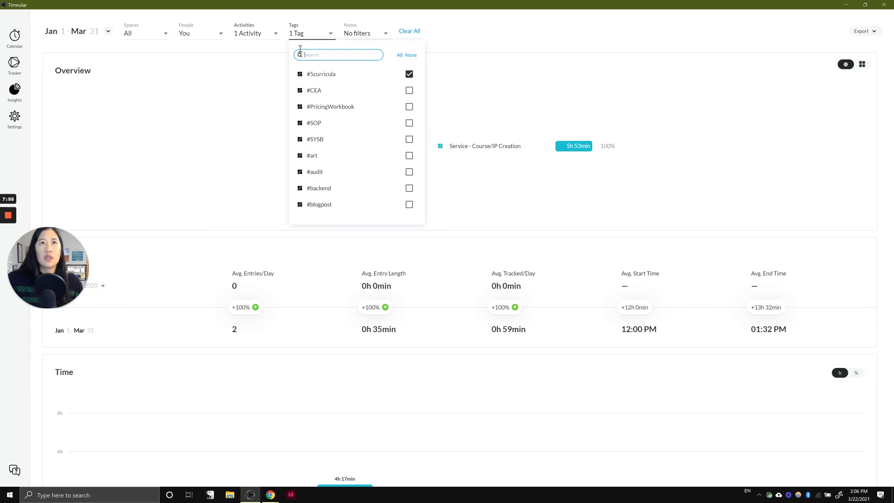
left_click(240, 93)
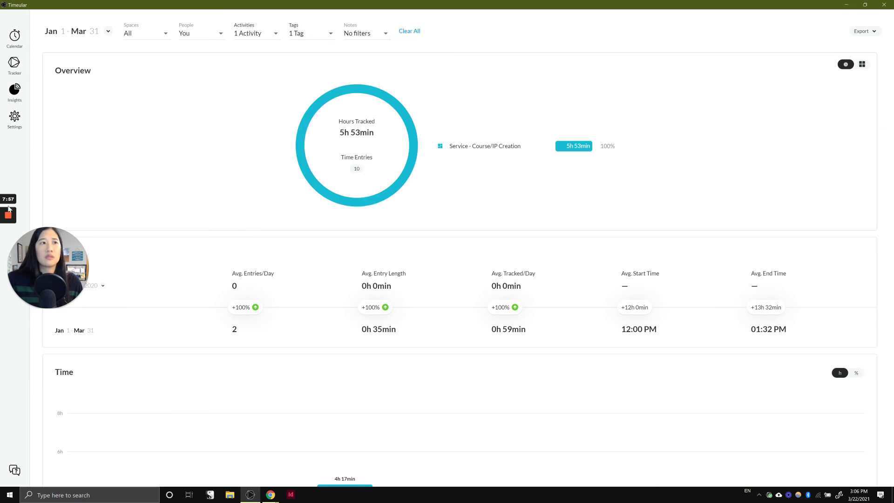